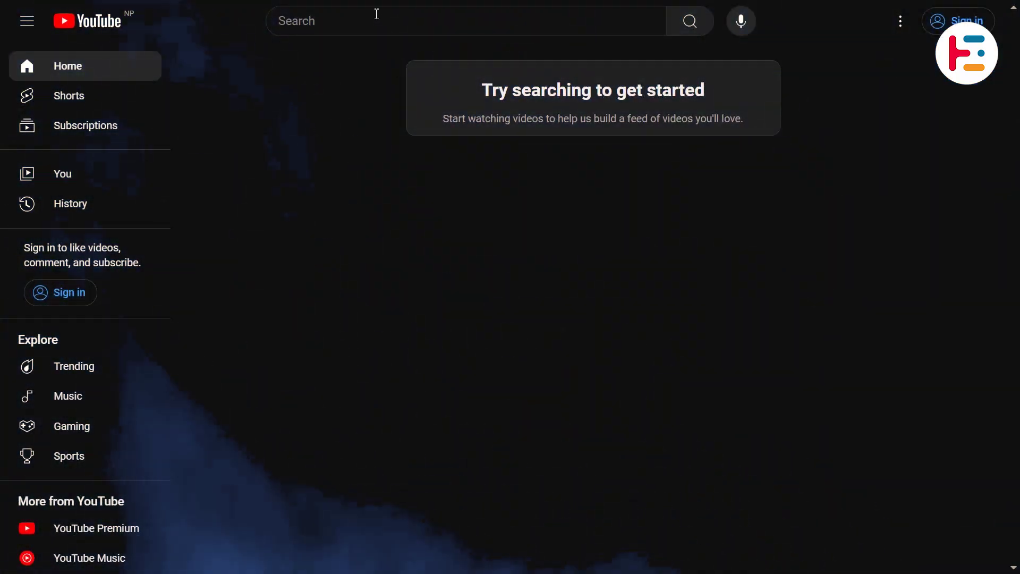
Step: Search YouTube for 'light leak transition overlay' and browse the results
click(375, 14)
text(t le)
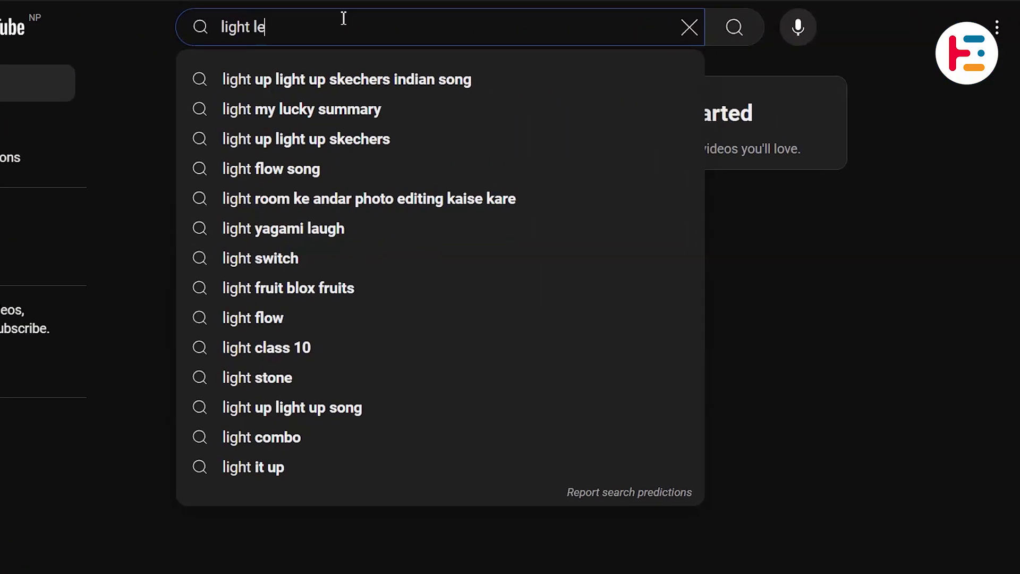
text(ak tra)
text(nsi)
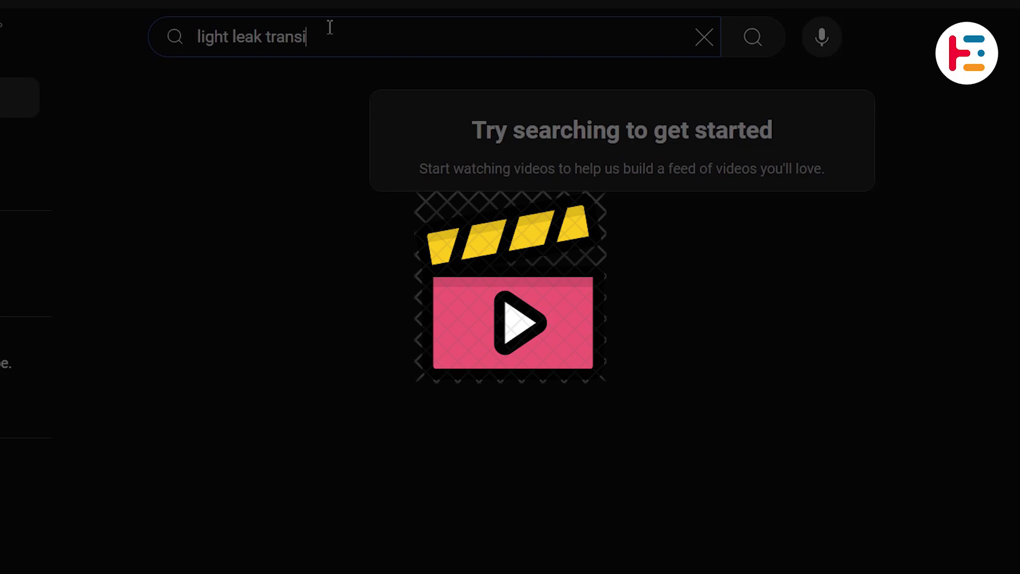
text(tion overla)
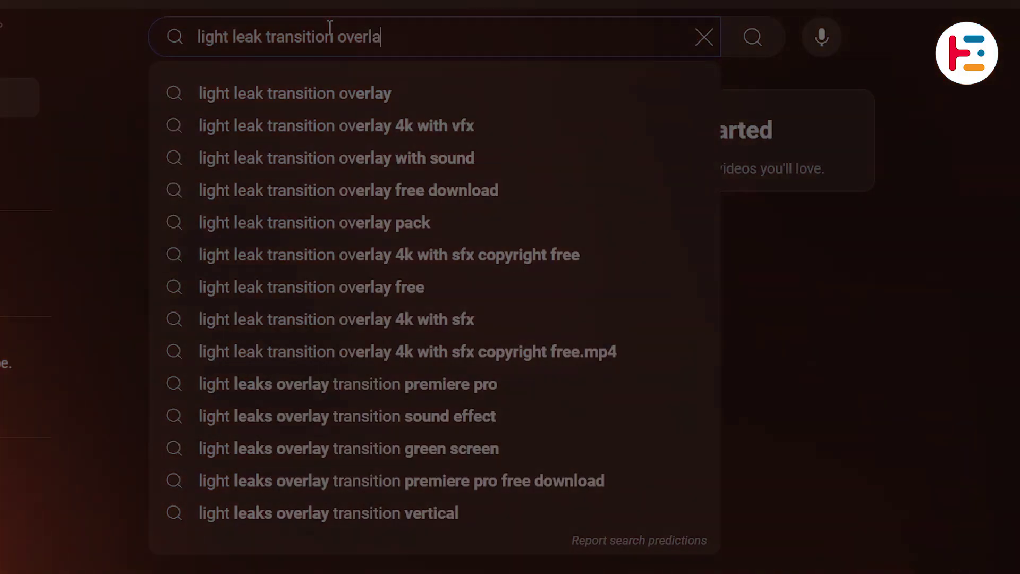
text(y)
key(Return)
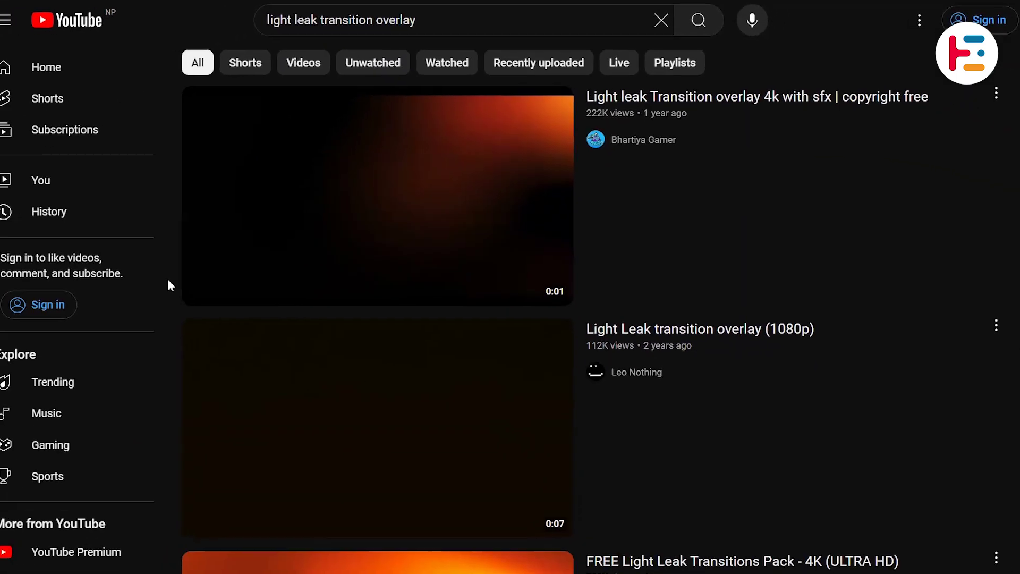
scroll(180, 271, down, 3)
scroll(184, 270, down, 2)
scroll(185, 270, down, 1)
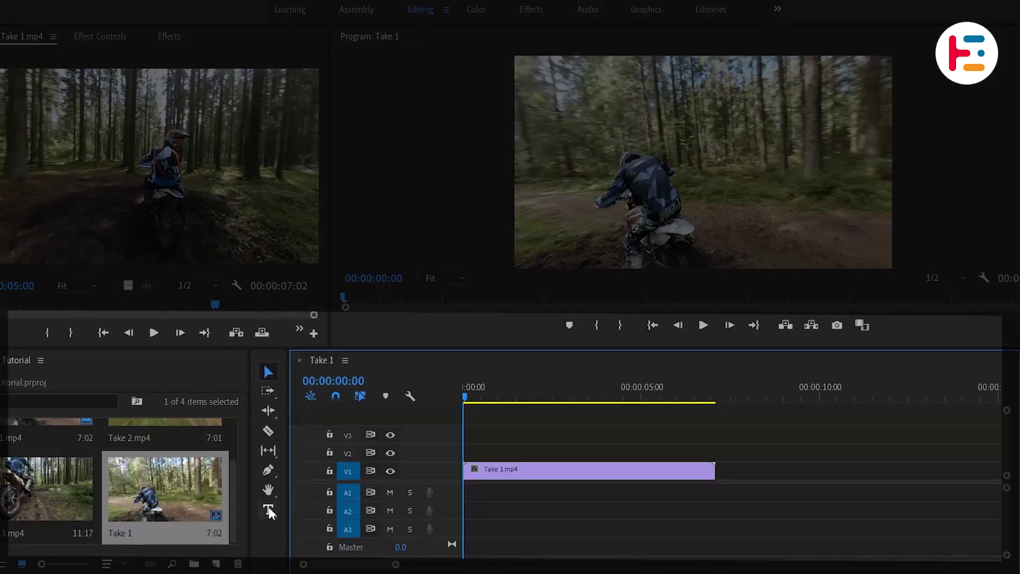
scroll(165, 479, up, 2)
drag(164, 458, 723, 471)
Step: Add TAKE 3 to V1 after Take 2 and preview the joined clips
key(backslash)
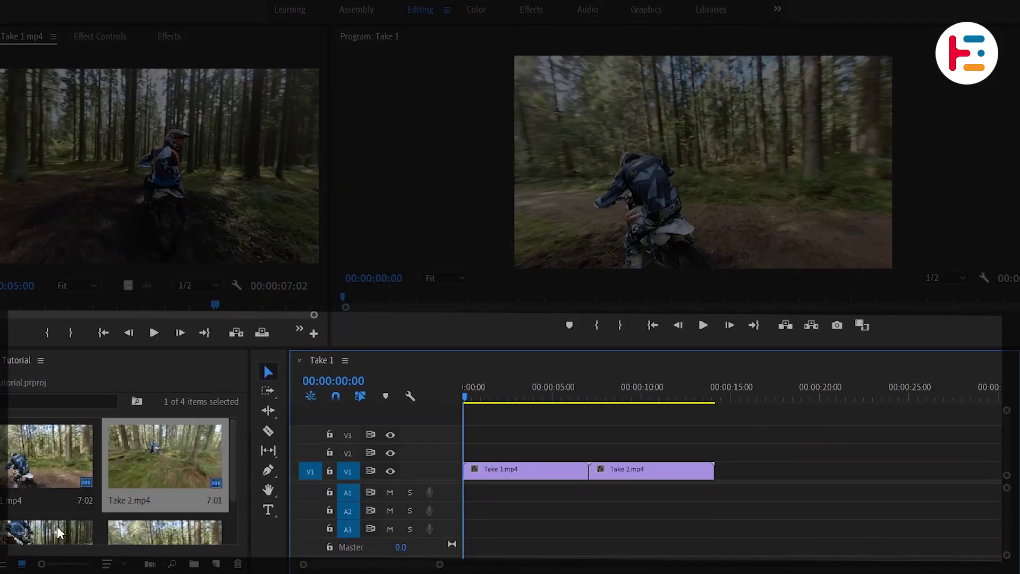
drag(57, 534, 722, 472)
key(space)
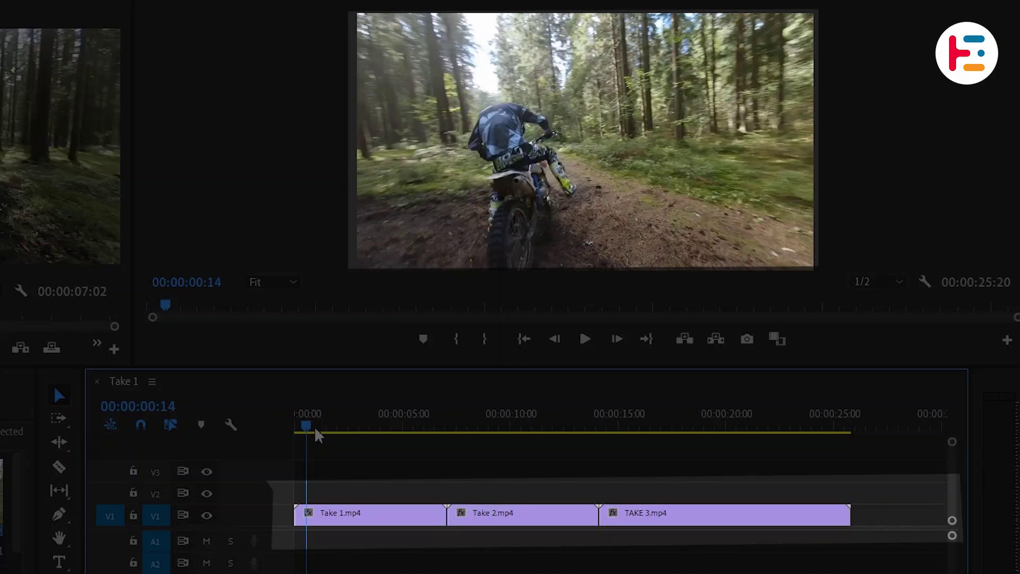
Step: Ripple-trim the end of Take 1 at the chosen playhead point
key(equal)
drag(330, 427, 218, 426)
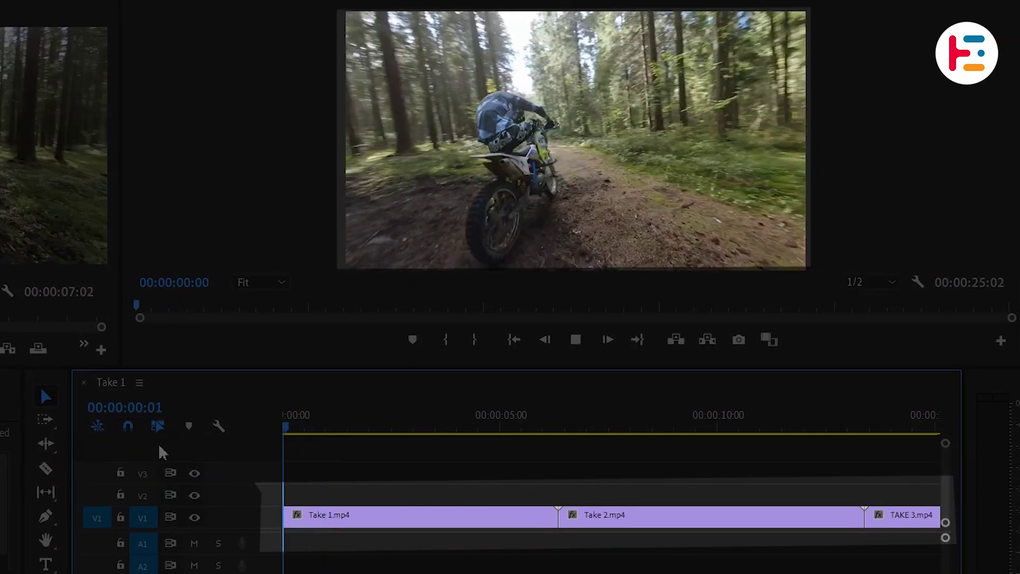
key(space)
key(w)
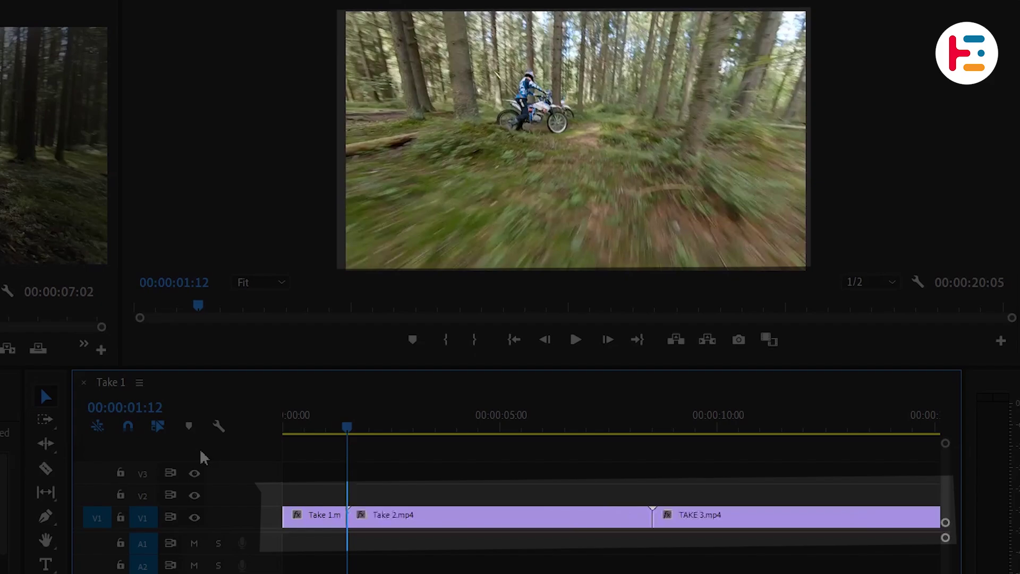
Step: Ripple-trim the start of Take 2 and play back the trimmed sequence
click(468, 421)
drag(472, 420, 601, 412)
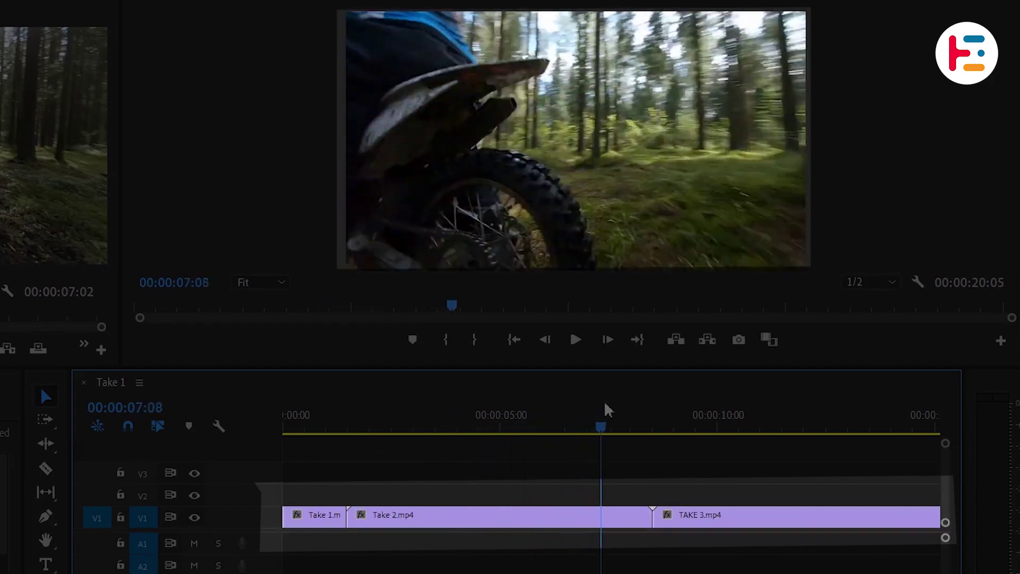
key(q)
key(space)
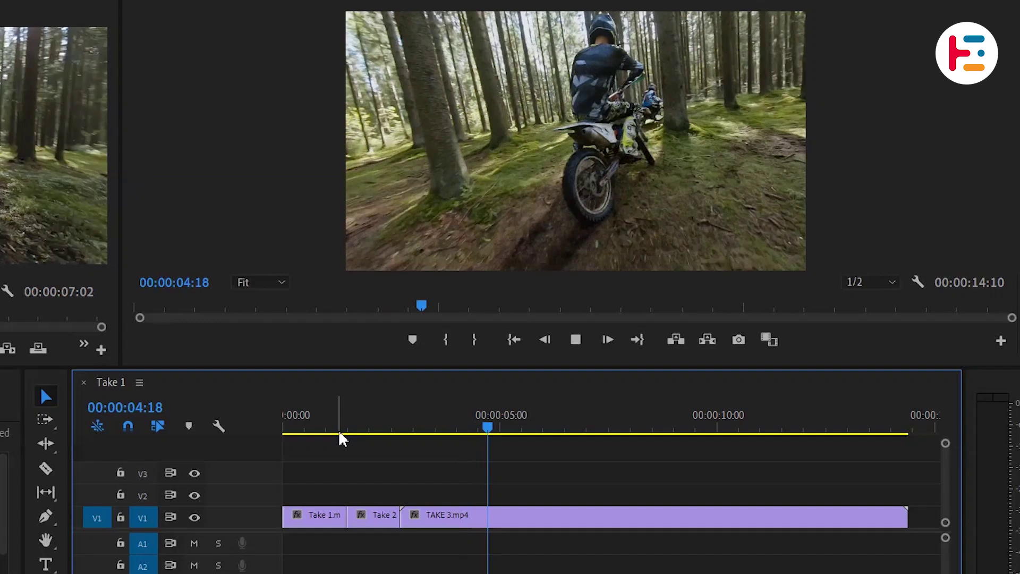
Step: Place OVERLAY.mp4 on V1 after TAKE 3 and fit the sequence in view
drag(715, 533, 729, 531)
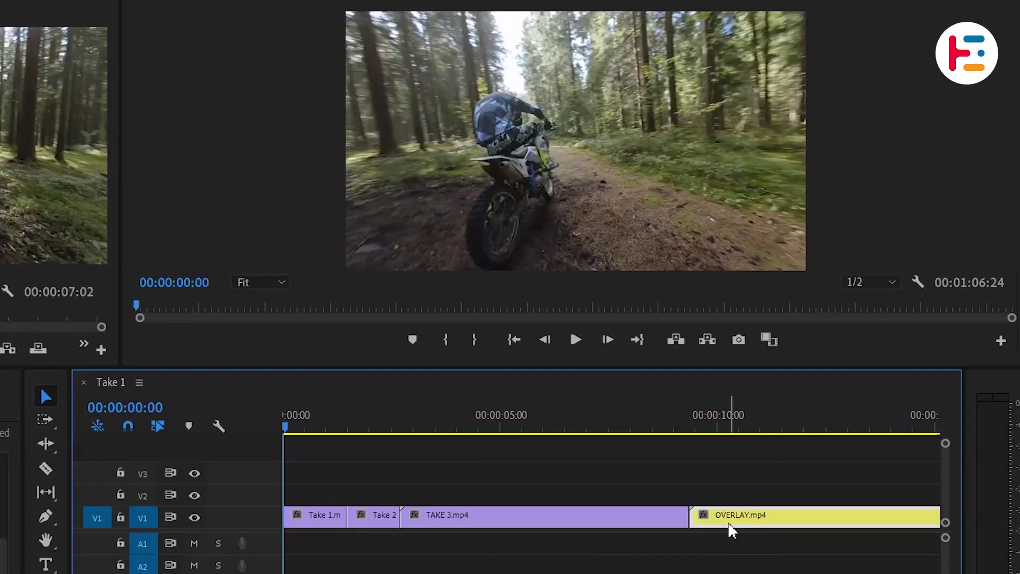
key(backslash)
drag(432, 423, 510, 435)
mouse_move(438, 436)
mouse_down()
mouse_move(481, 428)
mouse_move(440, 429)
mouse_up()
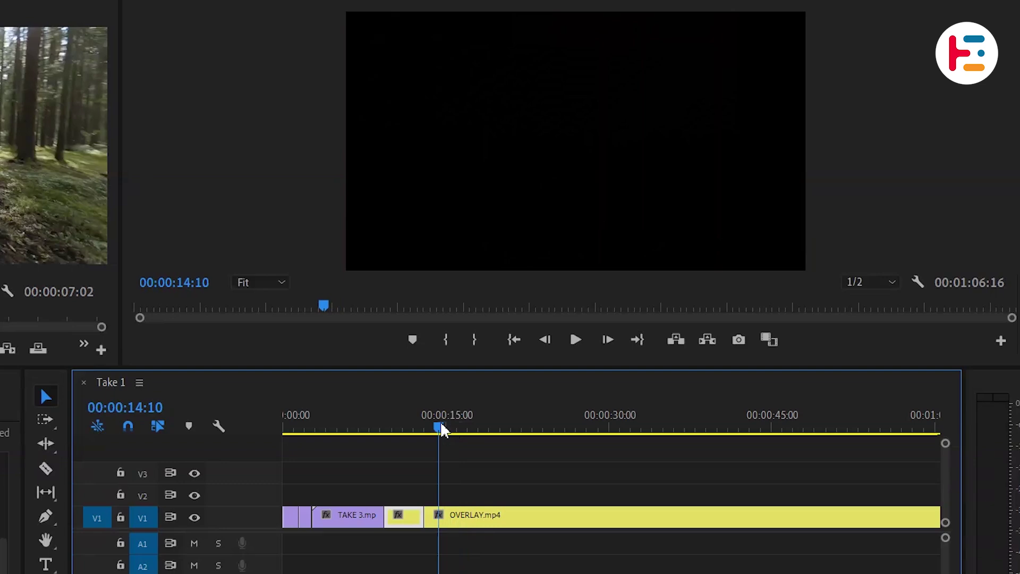
Step: Split OVERLAY.mp4 at the playhead and ripple-trim away its extra footage
key(equal)
key(space)
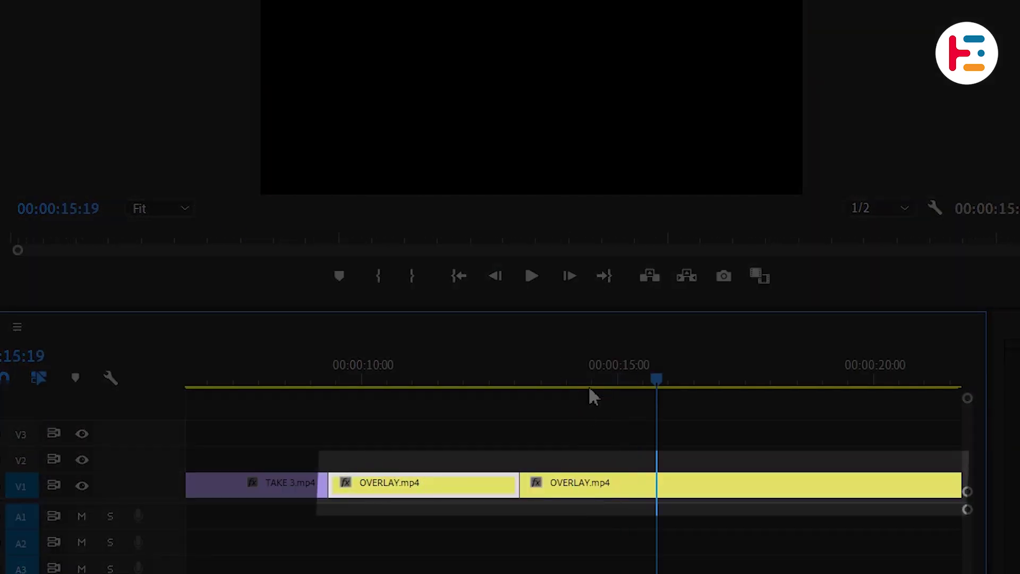
key(w)
click(564, 384)
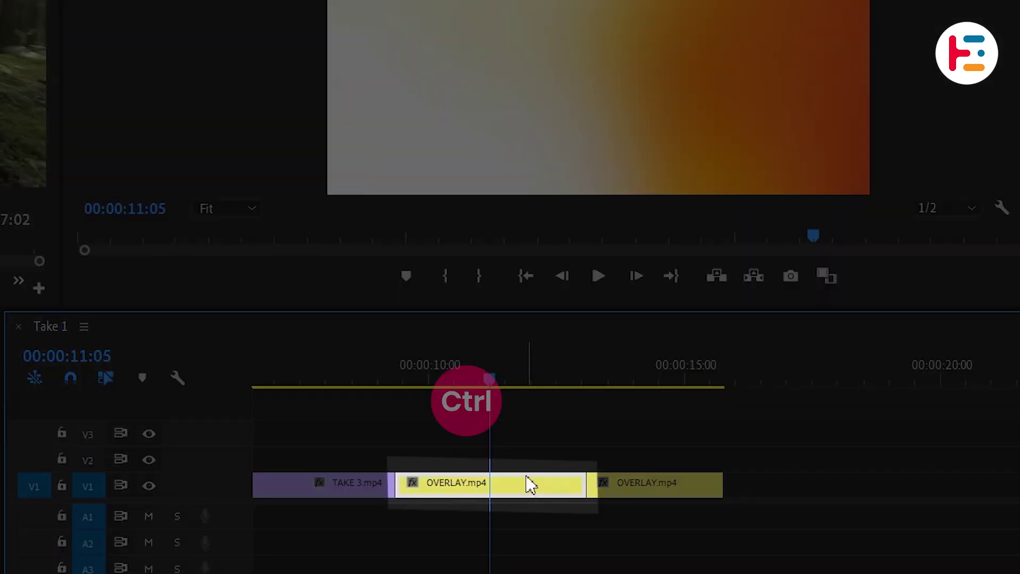
Step: Give both OVERLAY.mp4 pieces shorter durations through Speed/Duration
key(ctrl+r)
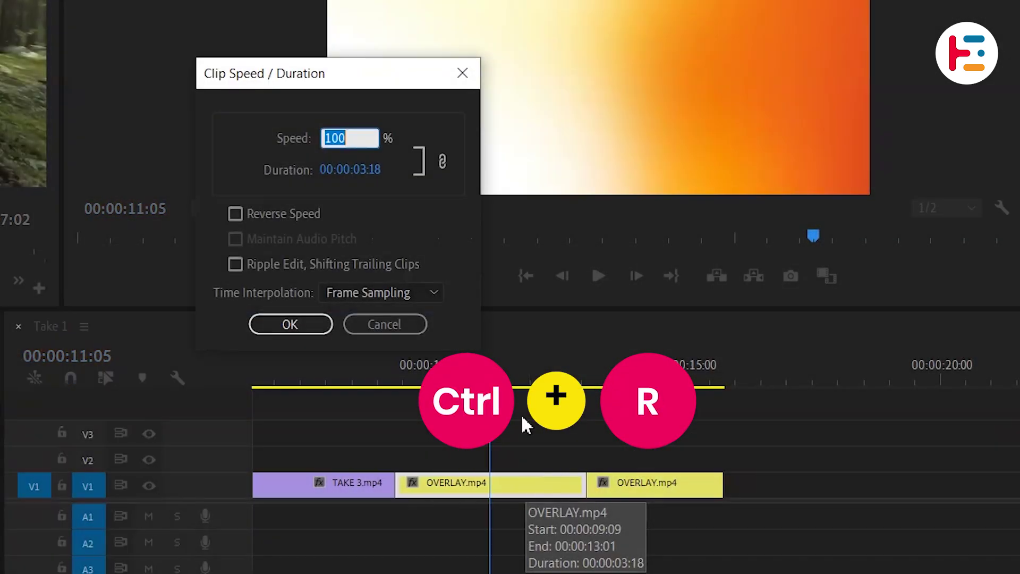
text(10)
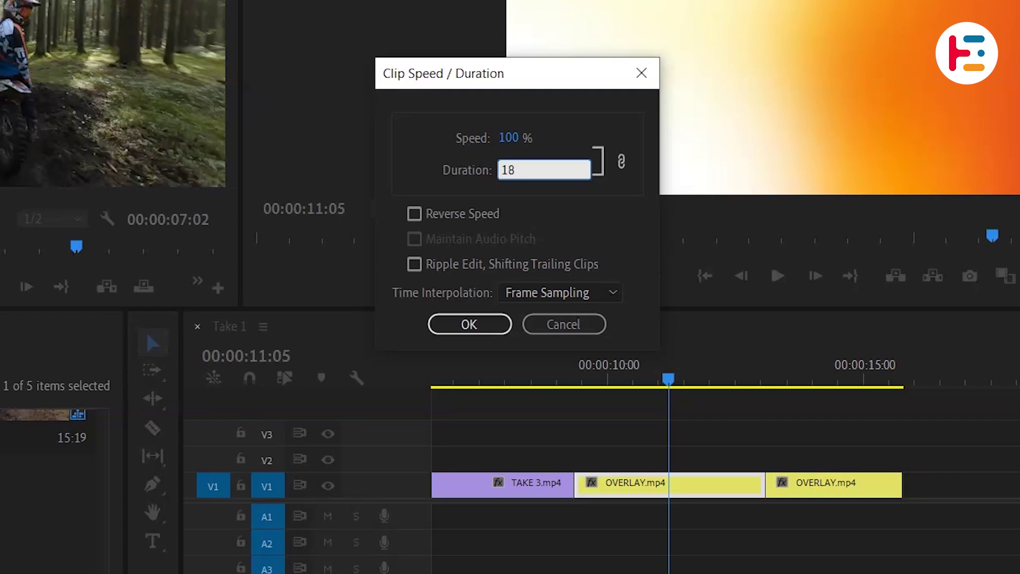
key(Return)
right_click(682, 495)
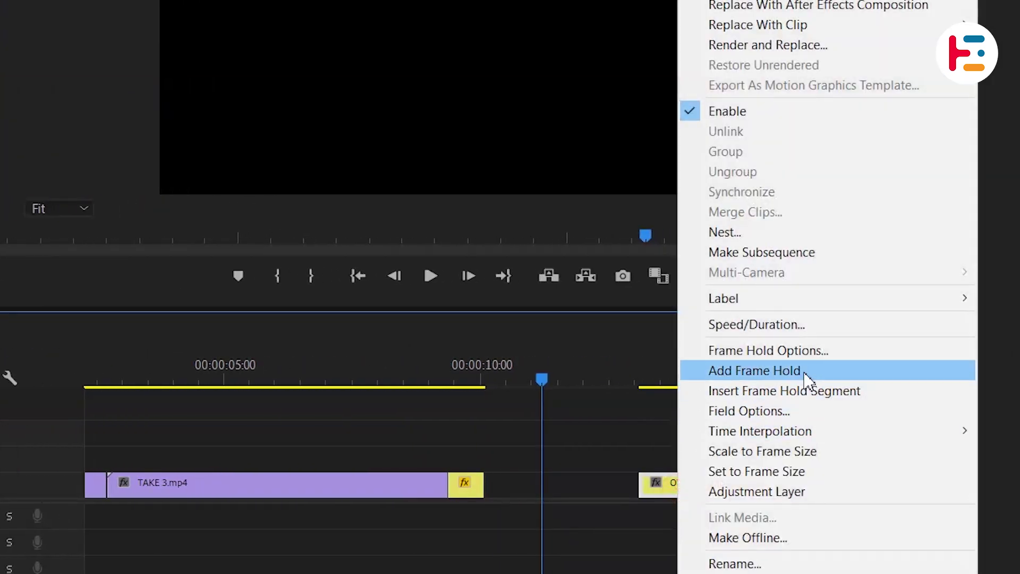
click(795, 327)
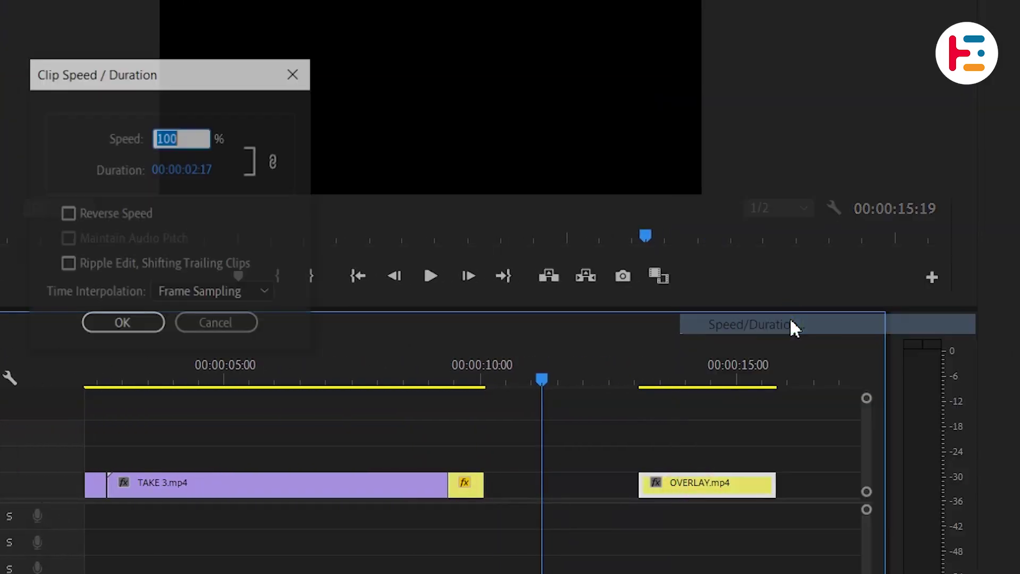
key(Return)
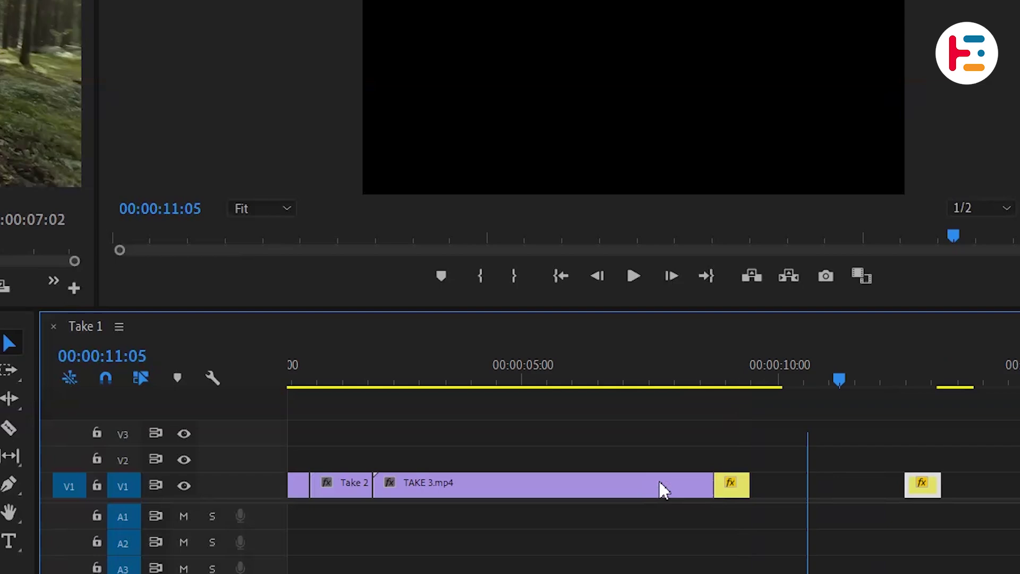
Step: Centre the two OVERLAY clips on V2 over the Take 1–Take 2 and Take 2–TAKE 3 cuts
drag(786, 484, 398, 450)
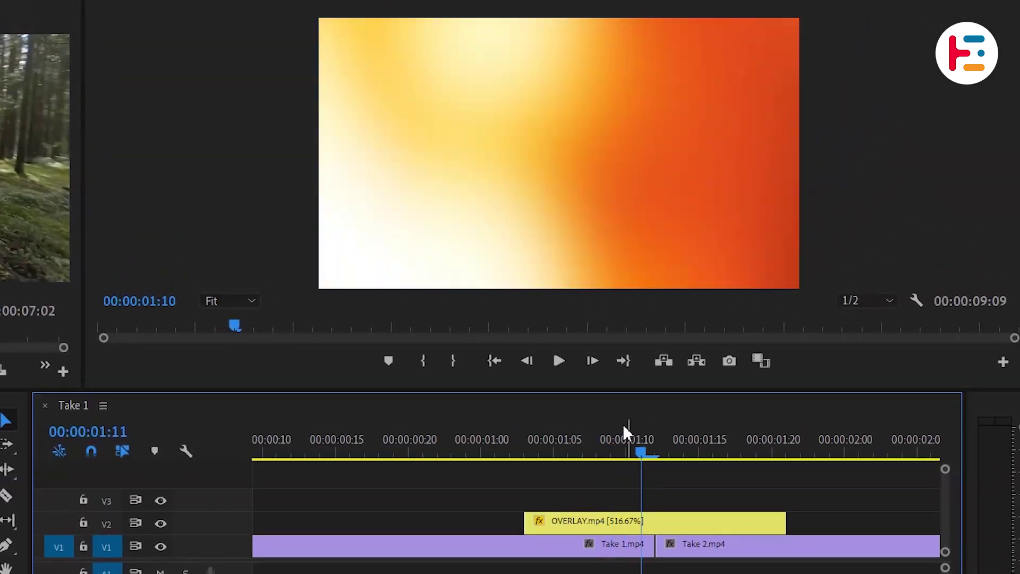
key(Right)
key(Right)
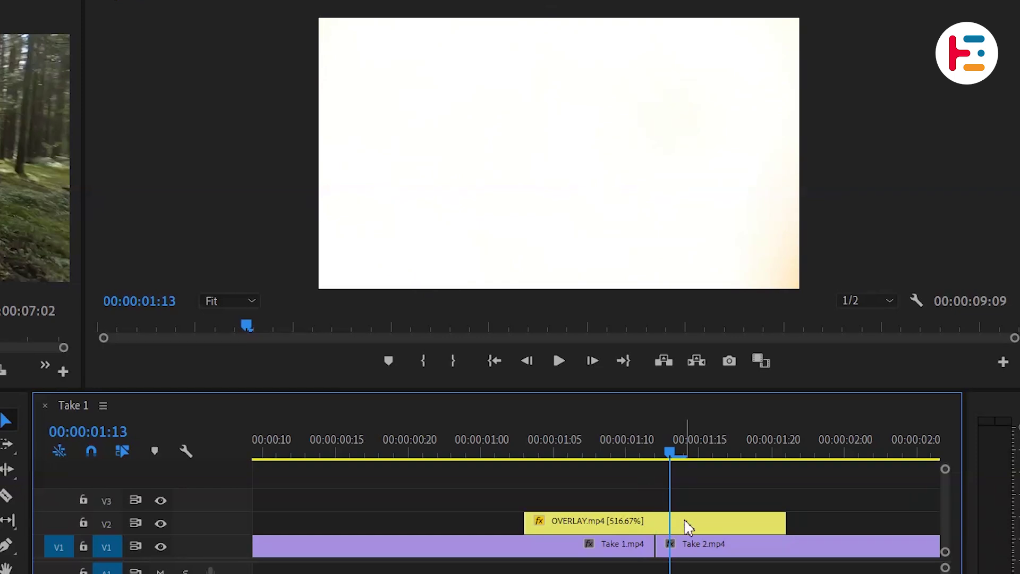
click(705, 523)
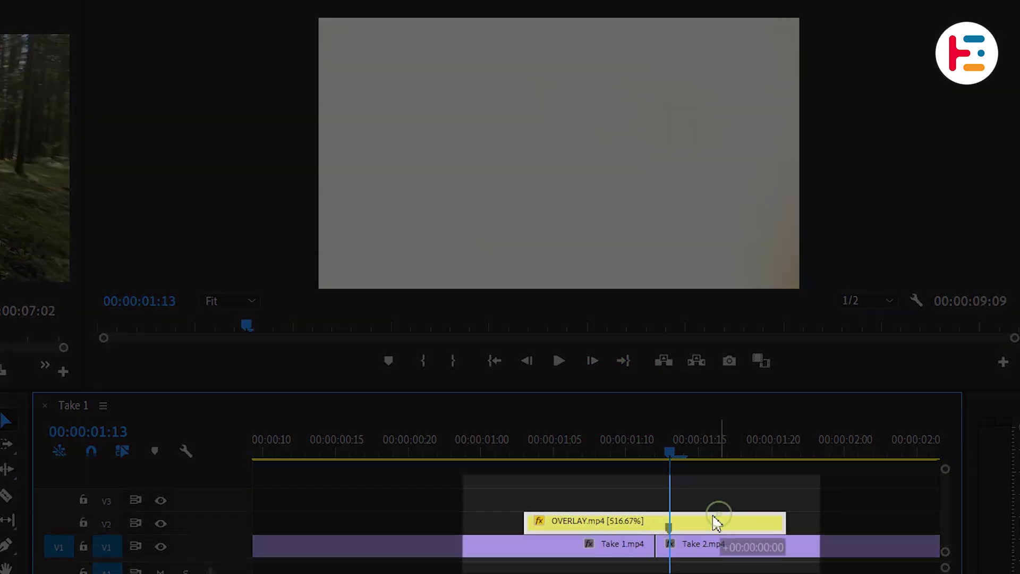
drag(722, 522, 740, 523)
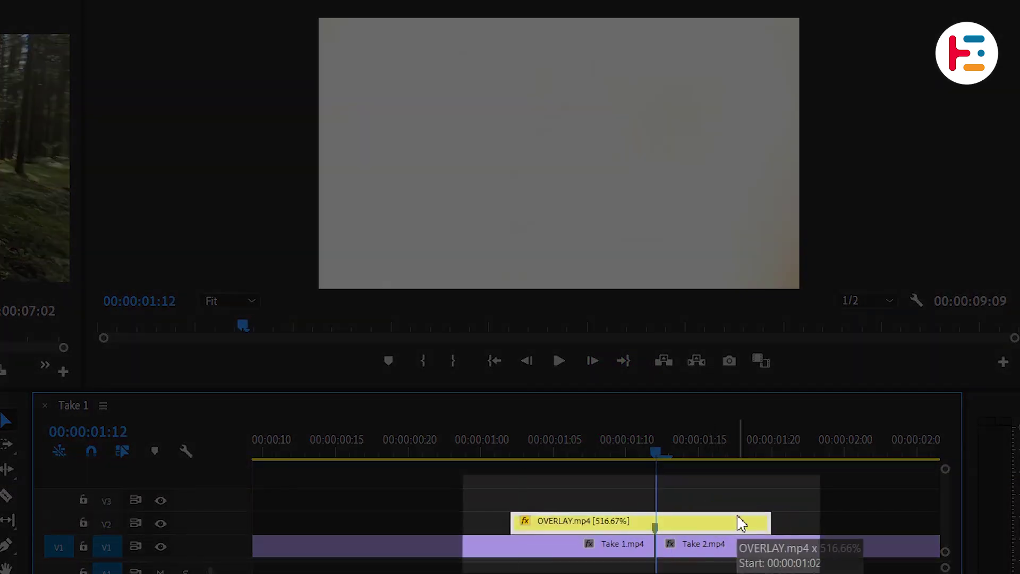
key(minus)
key(minus)
click(369, 450)
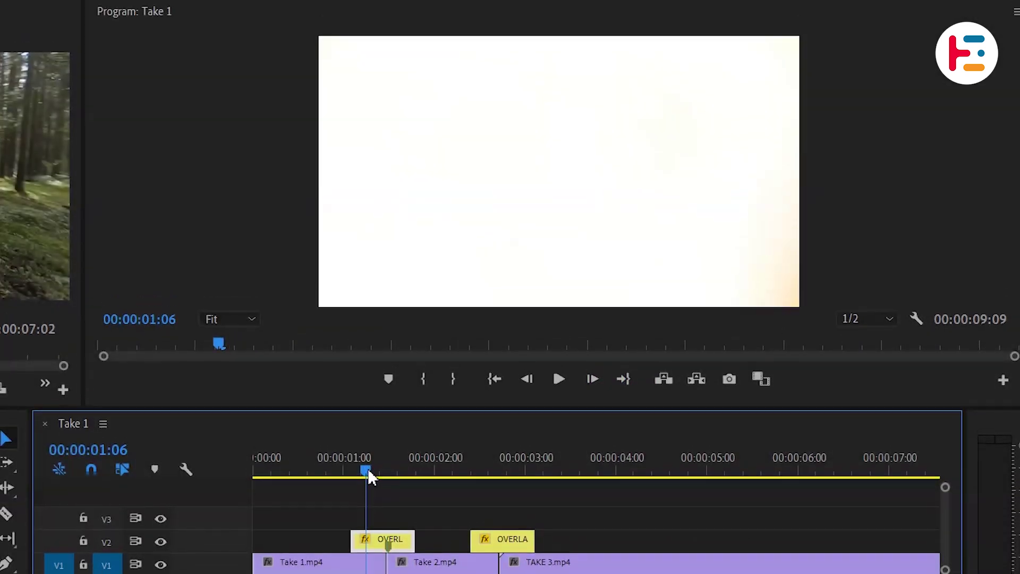
key(Left)
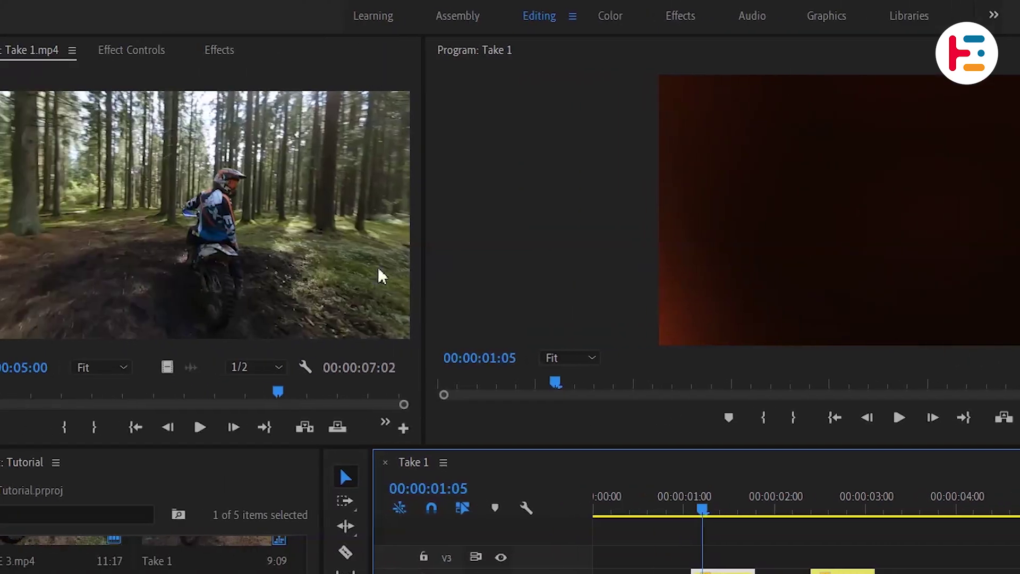
Step: Set the first OVERLAY clip's Opacity blend mode to Screen and scrub to preview
click(131, 50)
click(301, 303)
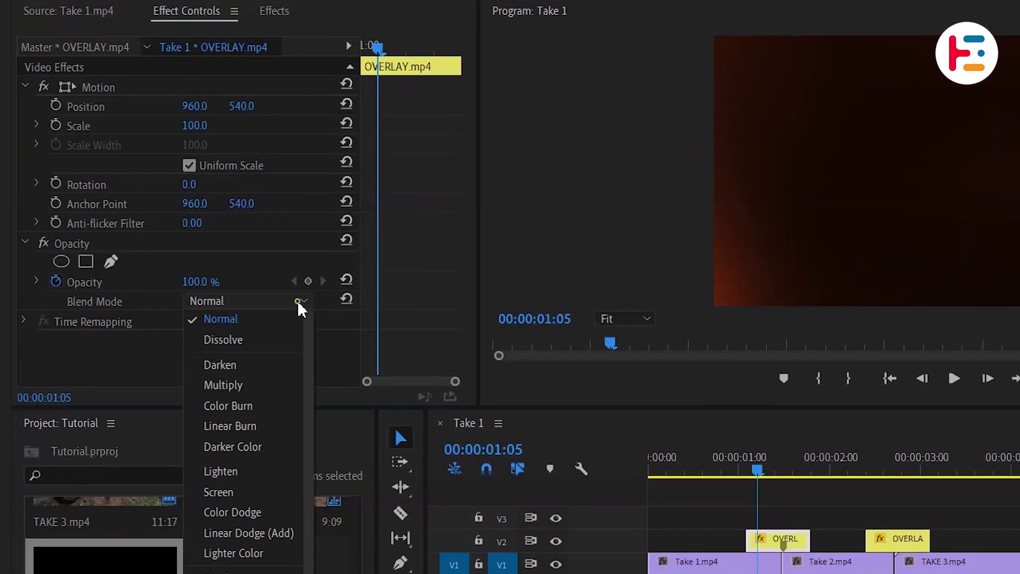
click(263, 493)
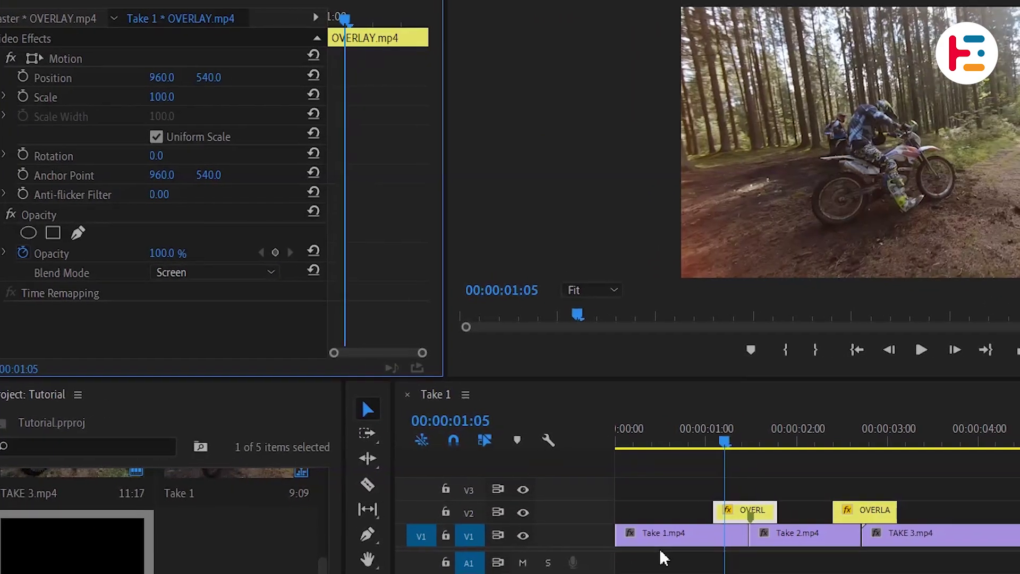
drag(410, 417, 491, 413)
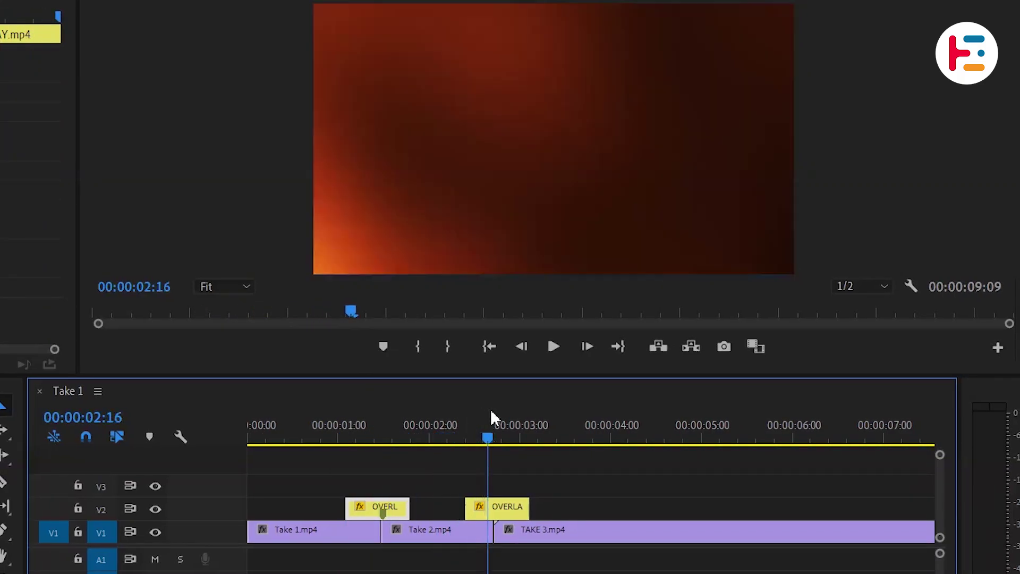
scroll(511, 503, up, 5)
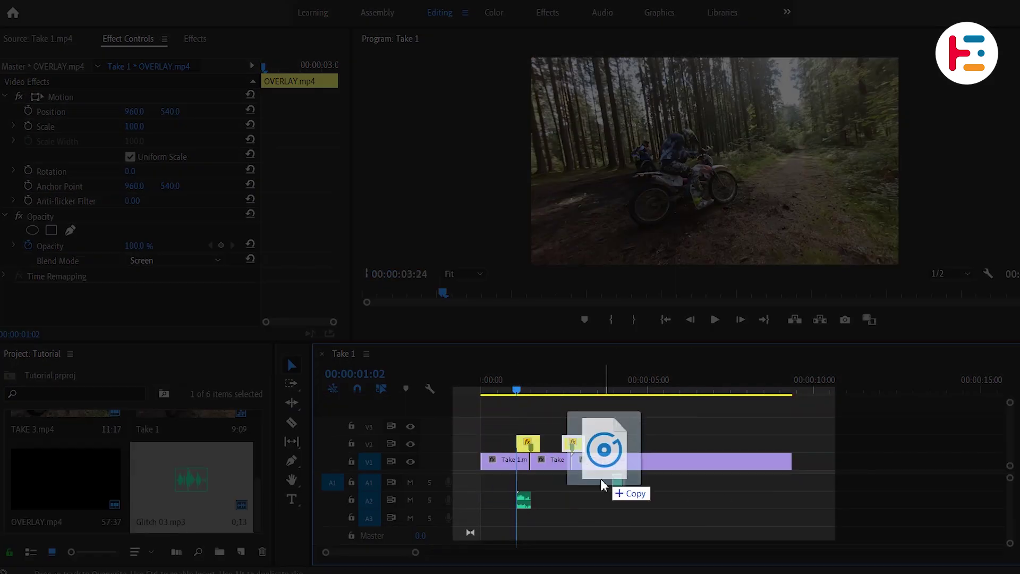
Step: Put the camera shutter sound under the second transition and Build up.mp3 at 00:00, previewing both
drag(520, 490, 566, 501)
key(space)
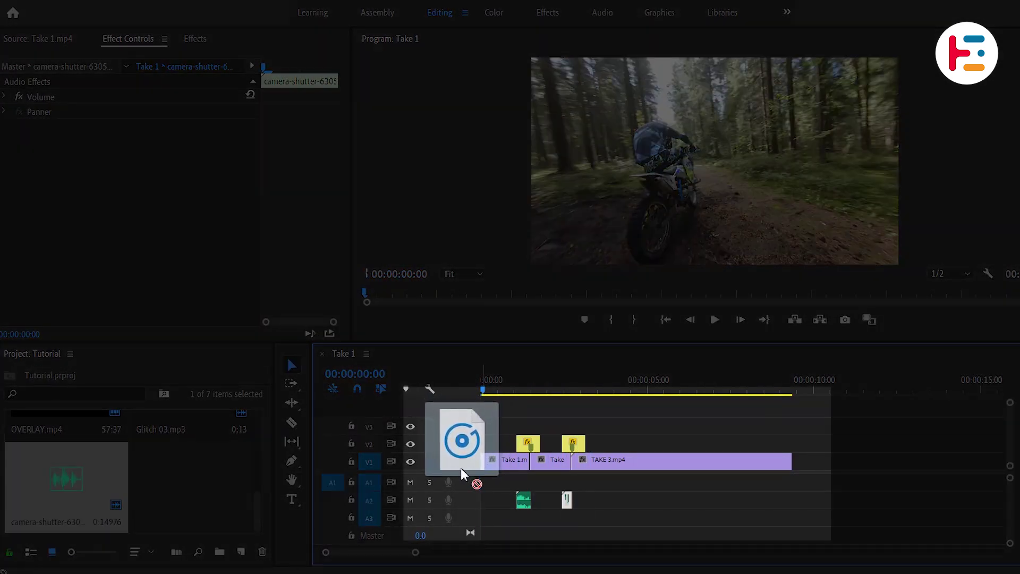
drag(463, 463, 483, 482)
key(space)
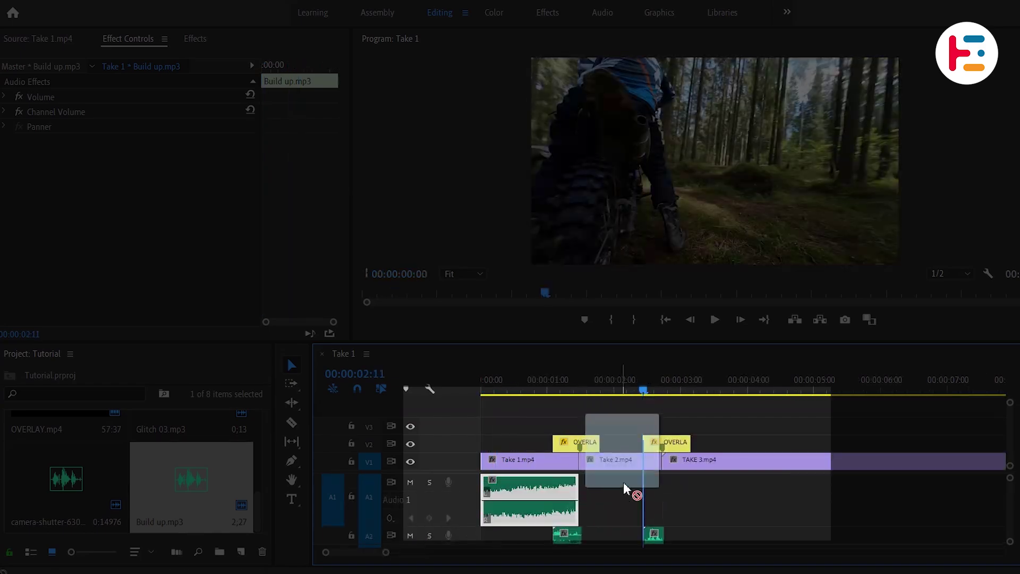